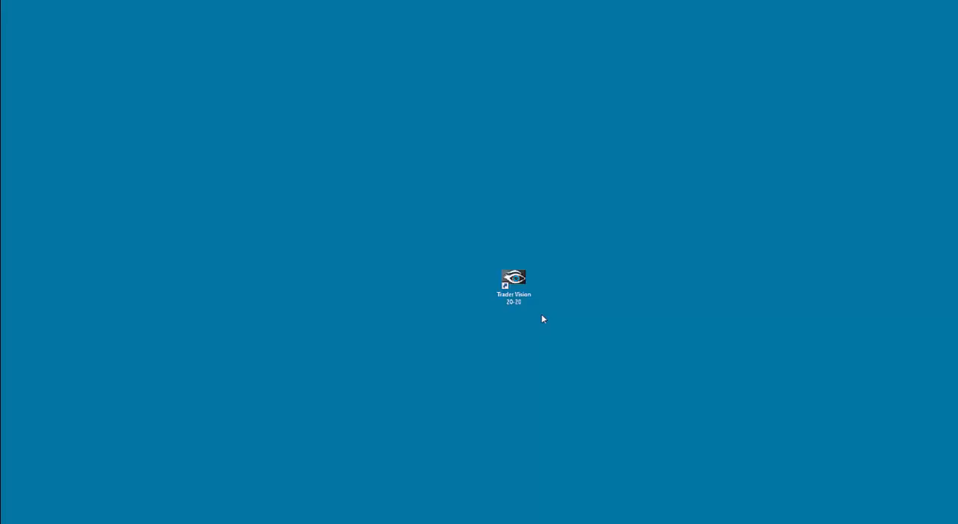
Launch Trader Vision 20/20 and show the trade log for Test Account
double_click(527, 293)
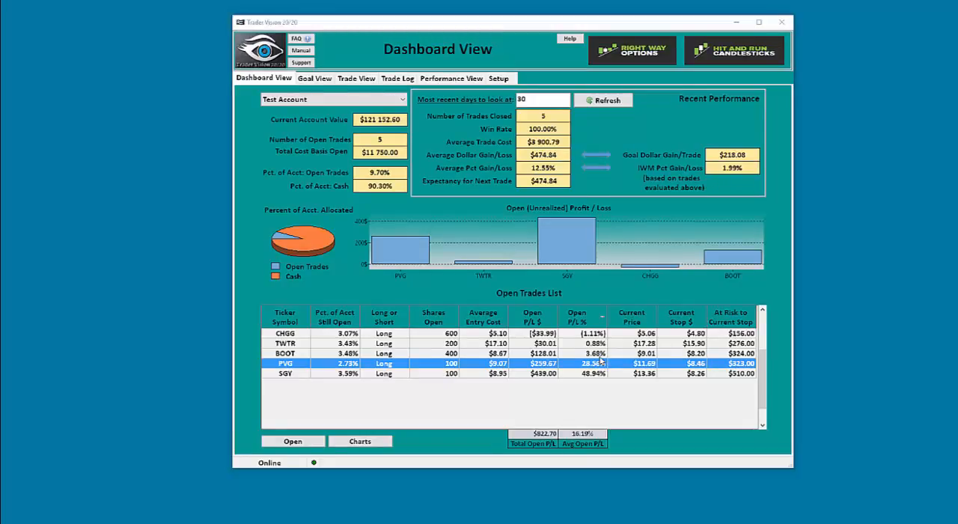
click(397, 79)
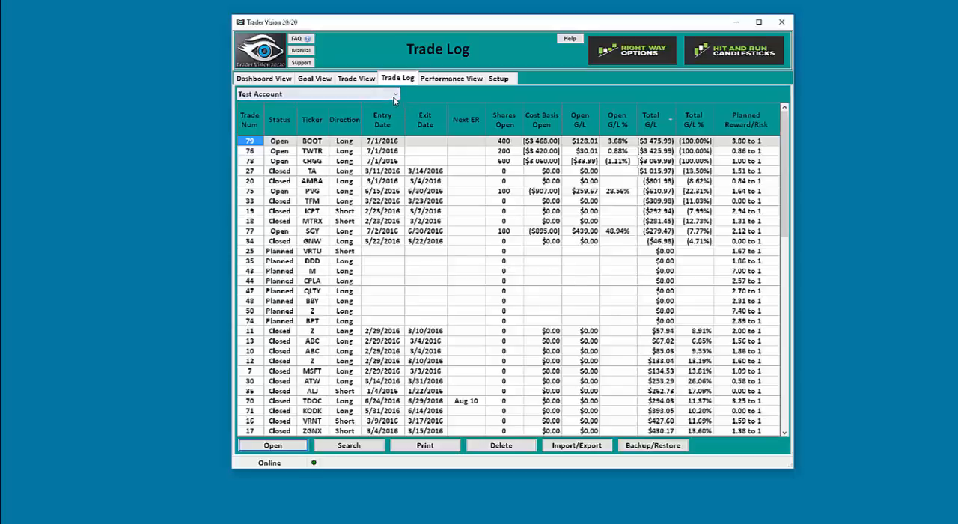
click(396, 95)
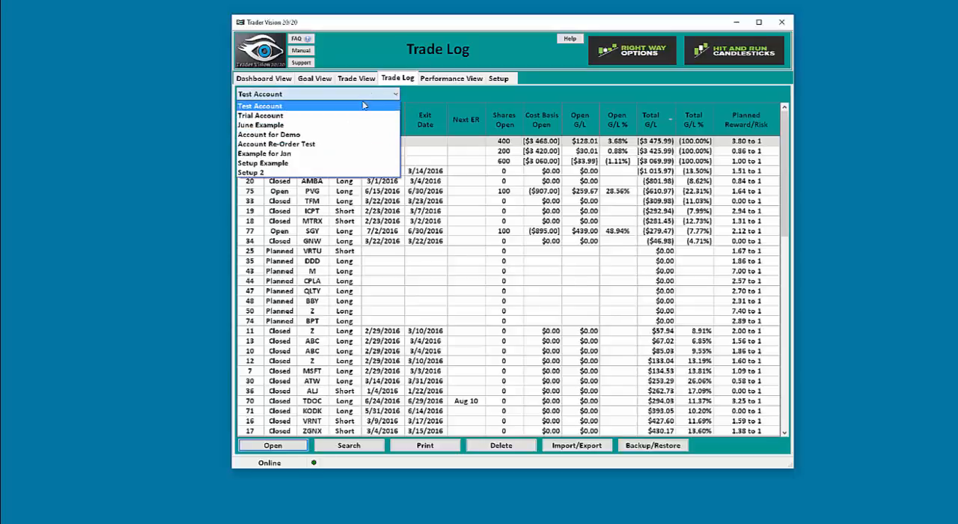
click(365, 107)
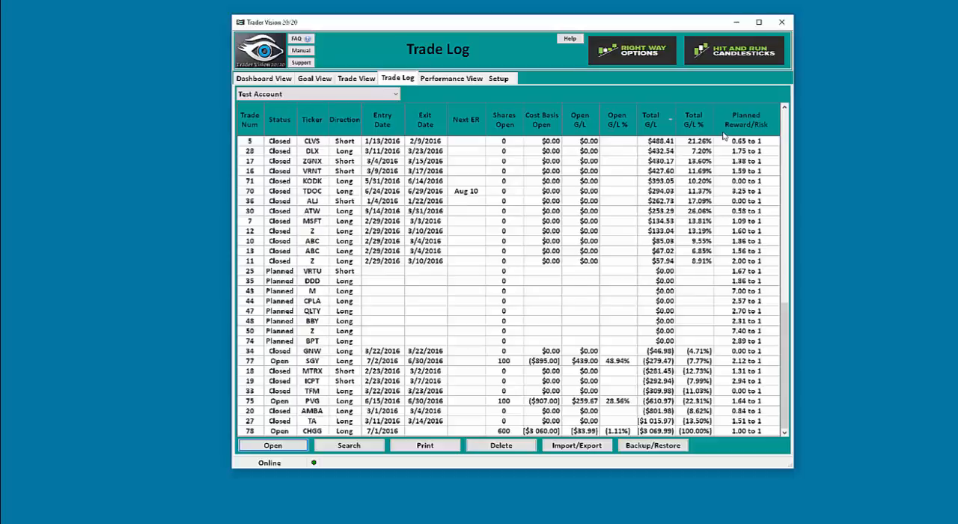
Filter the trade log by status so that only planned trades are listed
click(367, 448)
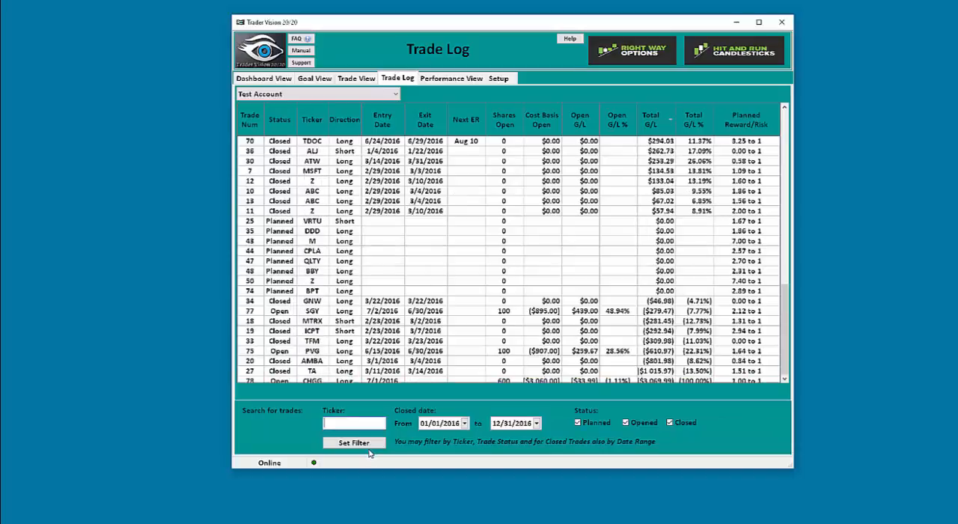
click(625, 422)
click(670, 422)
click(376, 445)
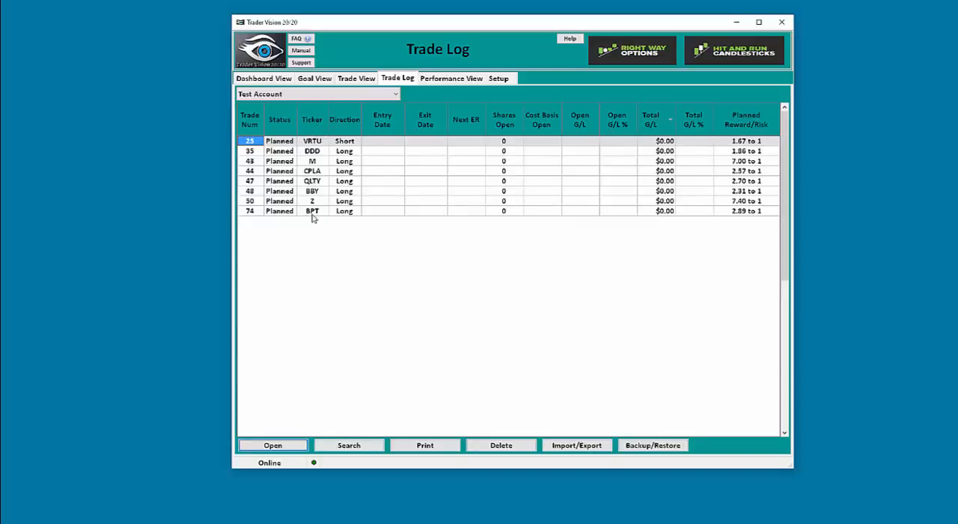
Sort the planned trades by Planned Reward/Risk from highest to lowest and select the Z trade's ratio
click(747, 124)
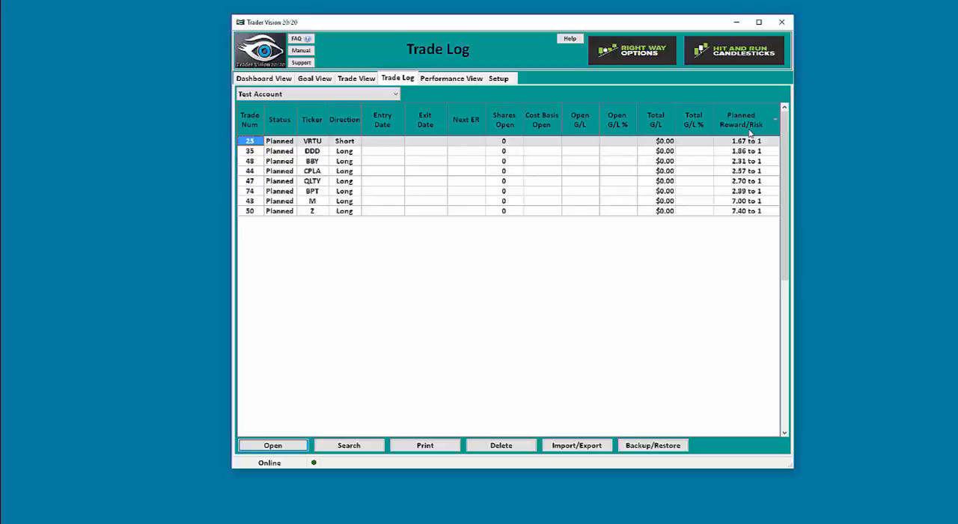
click(750, 131)
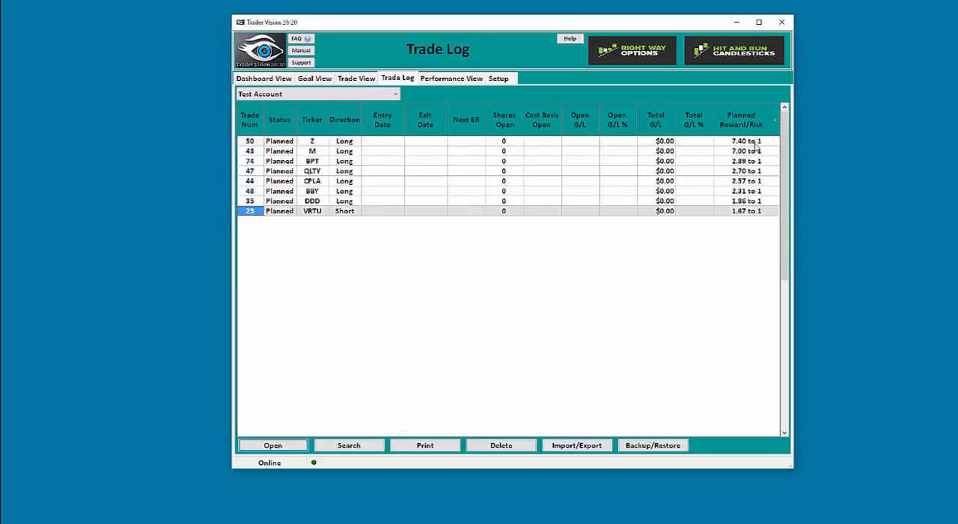
click(754, 142)
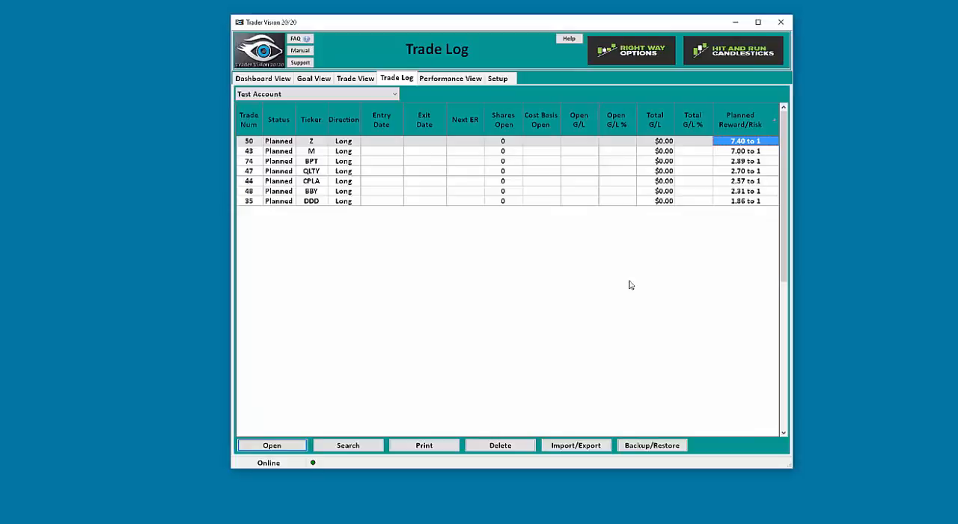
Change the trade log's status filter to include opened trades along with the planned ones
click(365, 446)
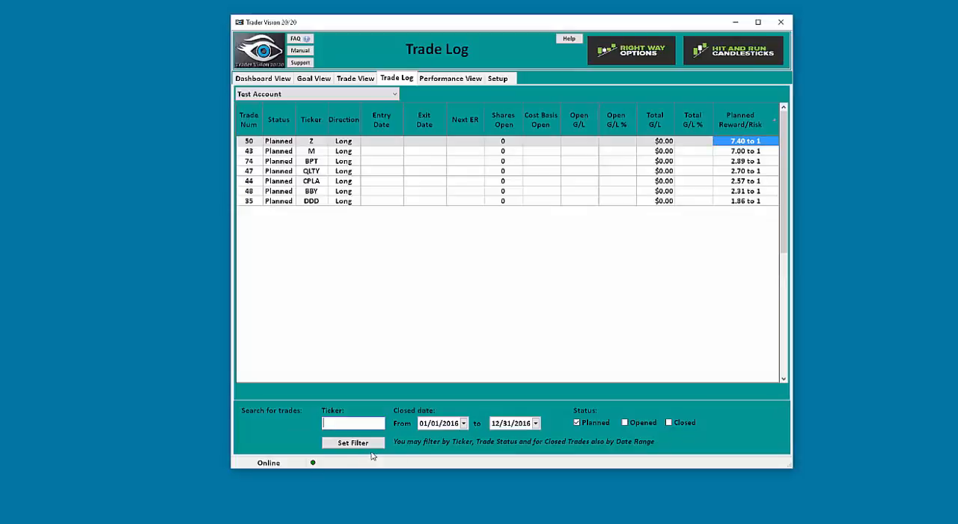
click(624, 422)
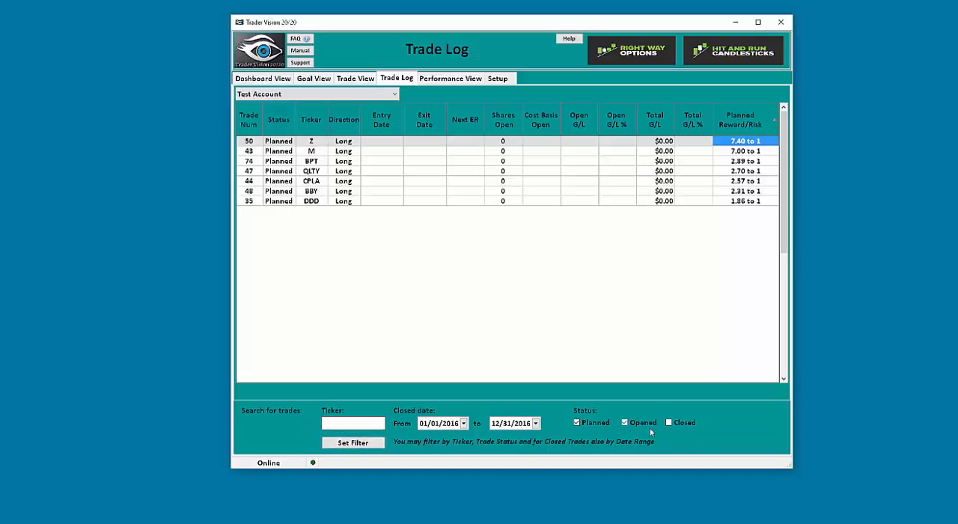
click(357, 443)
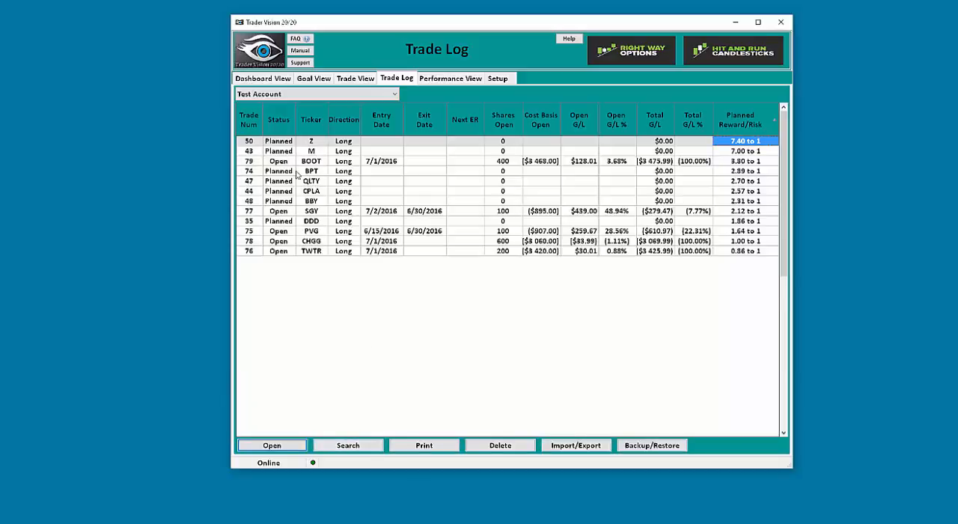
Sort the filtered trades in turn by Status, Cost Basis Open, Total G/L and Planned Reward/Risk
click(284, 124)
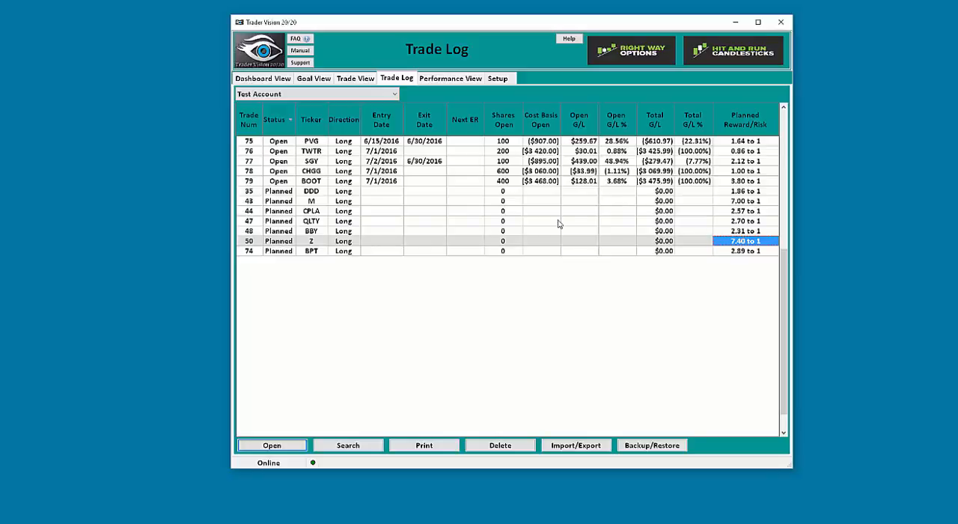
click(550, 129)
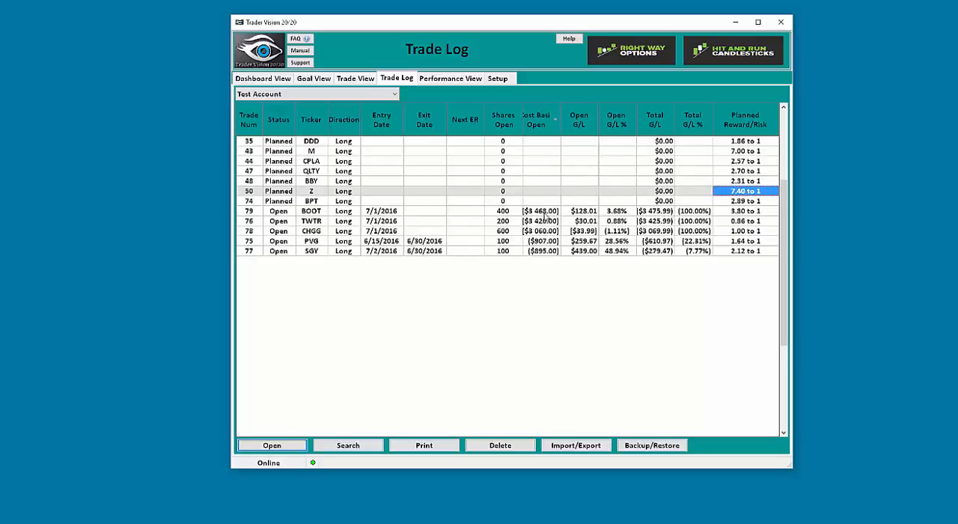
click(663, 123)
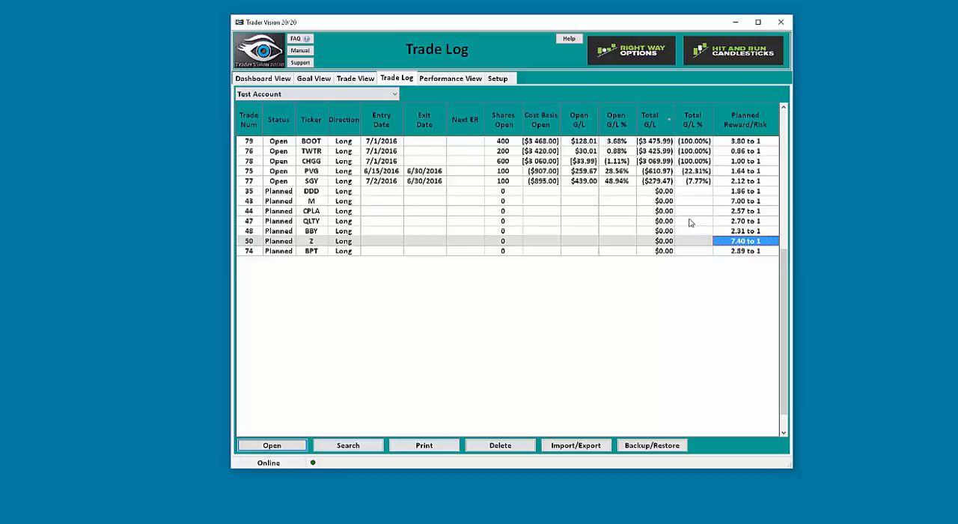
click(762, 120)
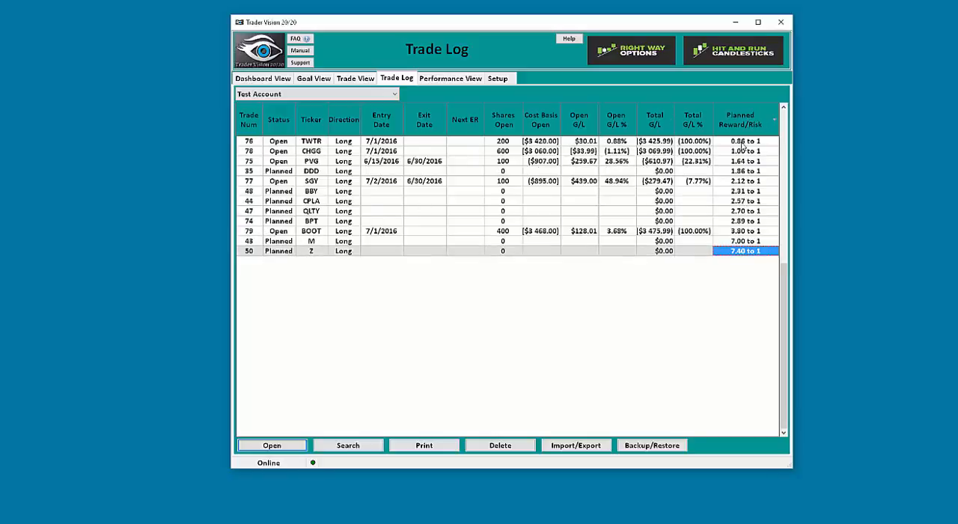
click(730, 124)
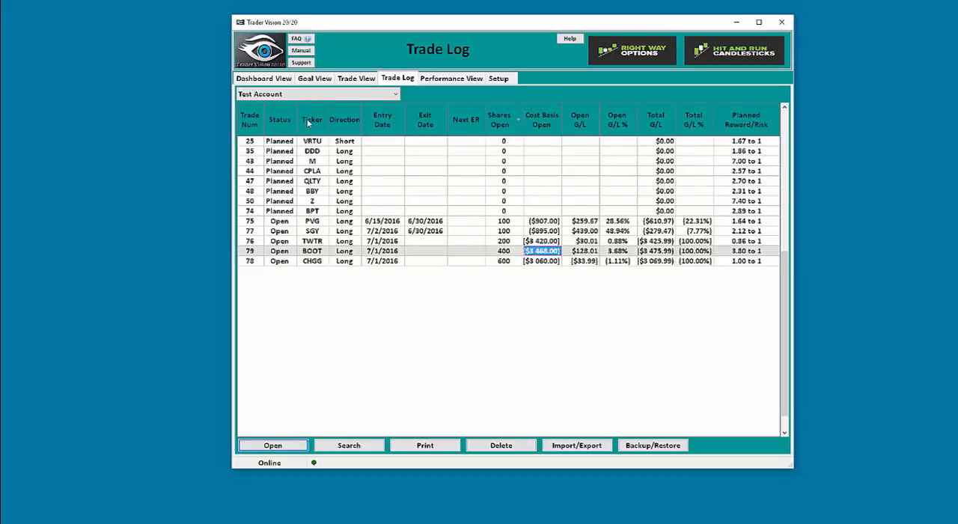
Sort the trades by ticker, open the CHGG trade's details and return to the trade log
click(307, 122)
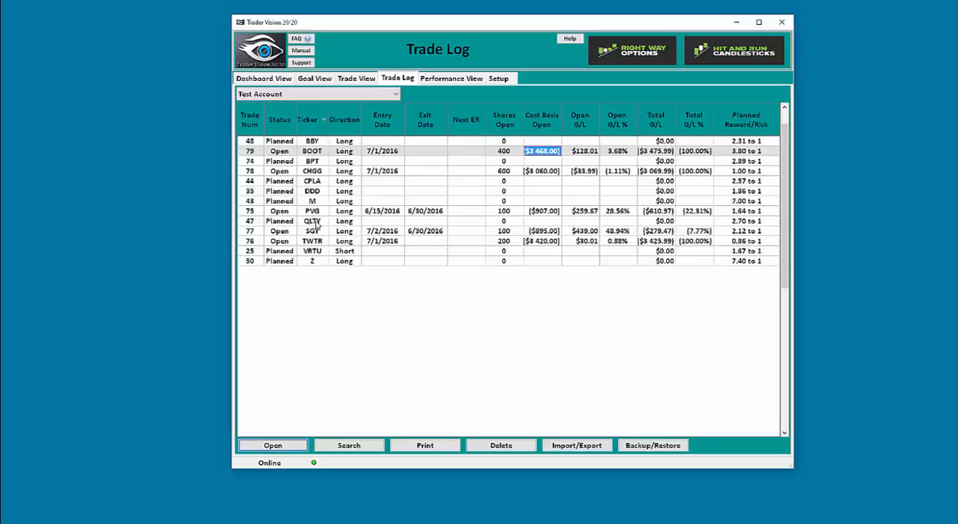
click(310, 172)
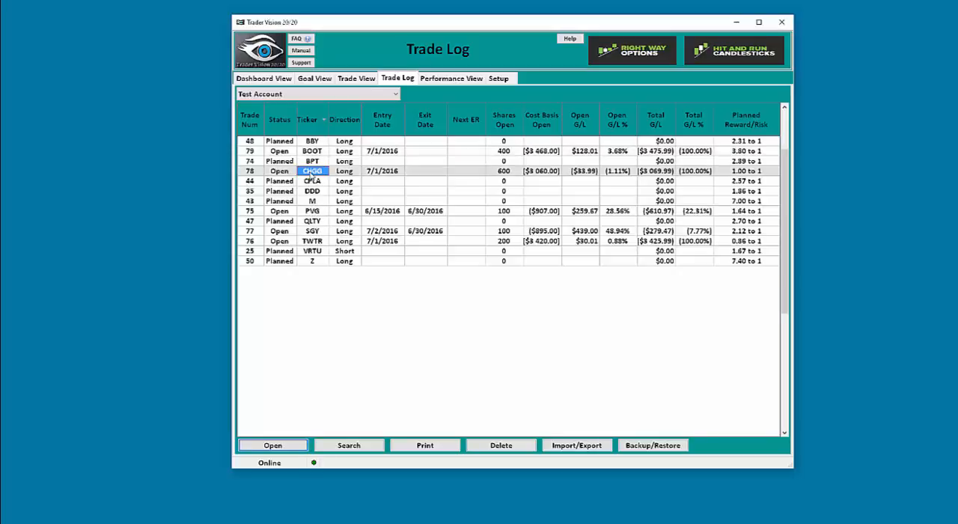
double_click(310, 172)
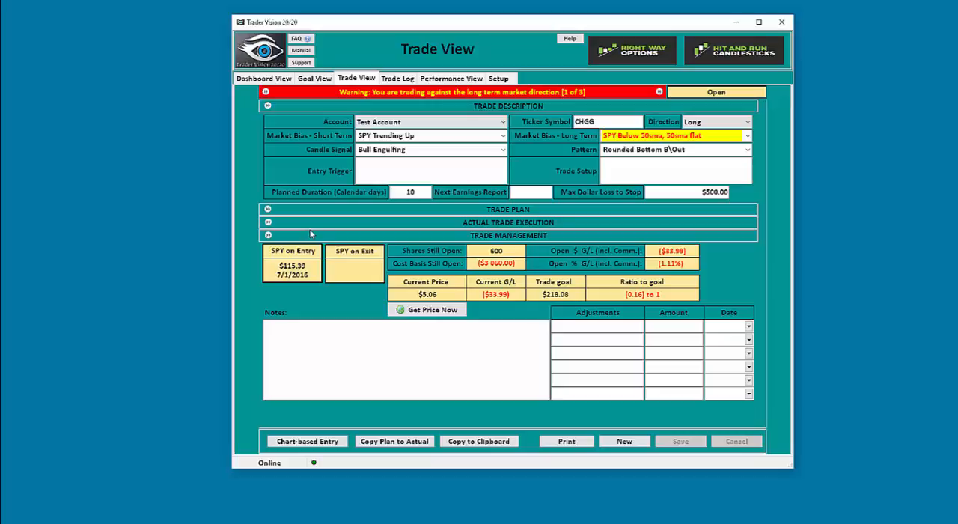
click(403, 80)
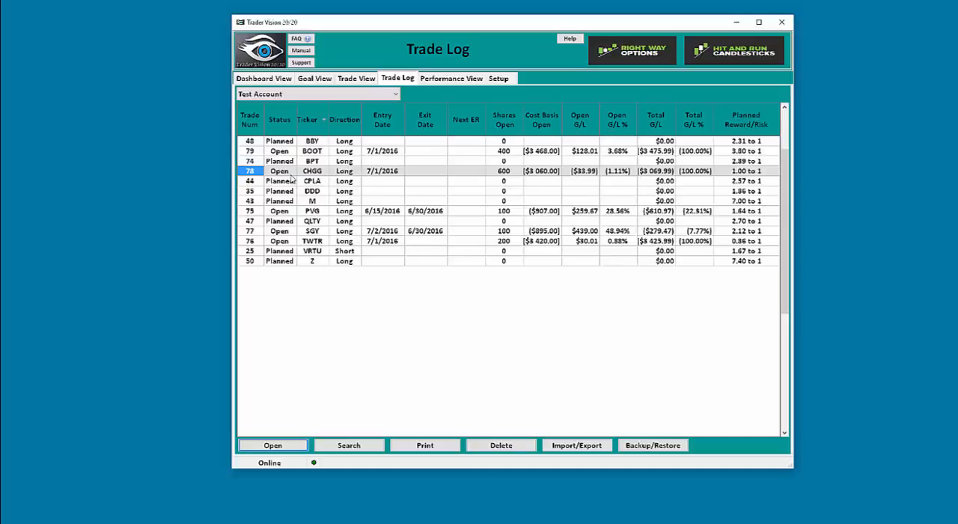
Sort the log by status, open the TWTR trade and expand its Trade Plan and Actual Trade Execution sections
click(283, 117)
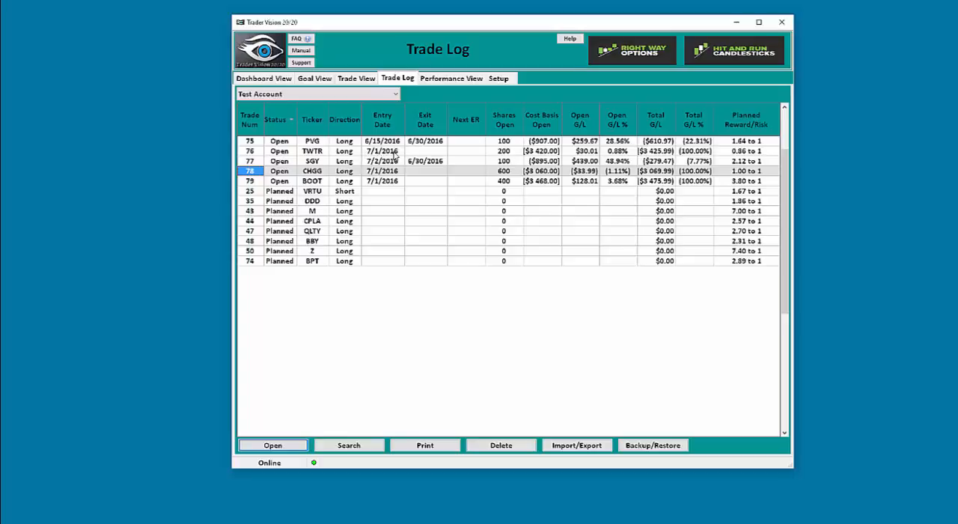
double_click(280, 152)
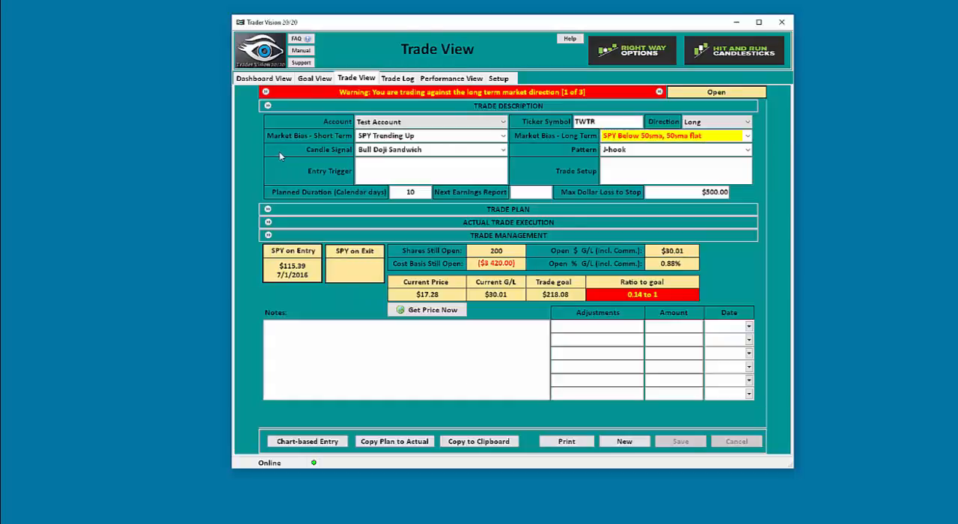
click(268, 209)
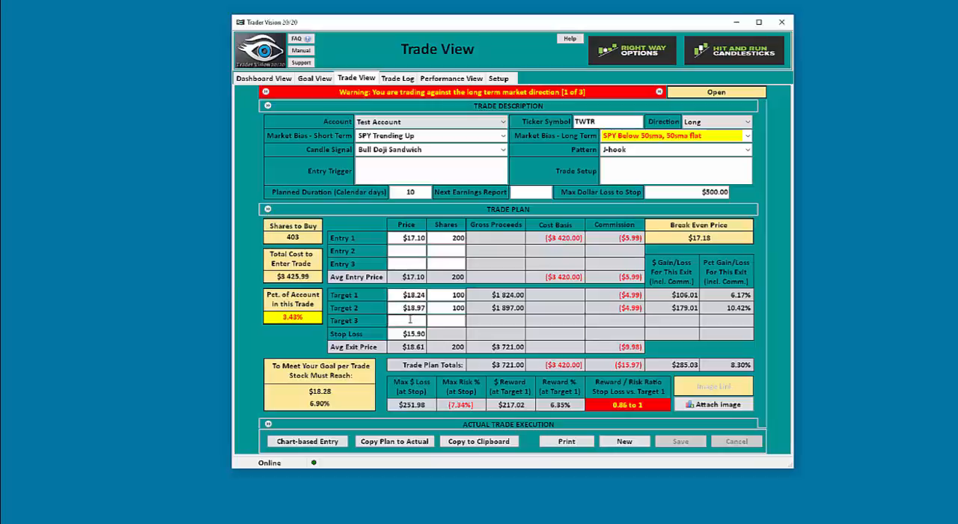
scroll(258, 335, down, 1)
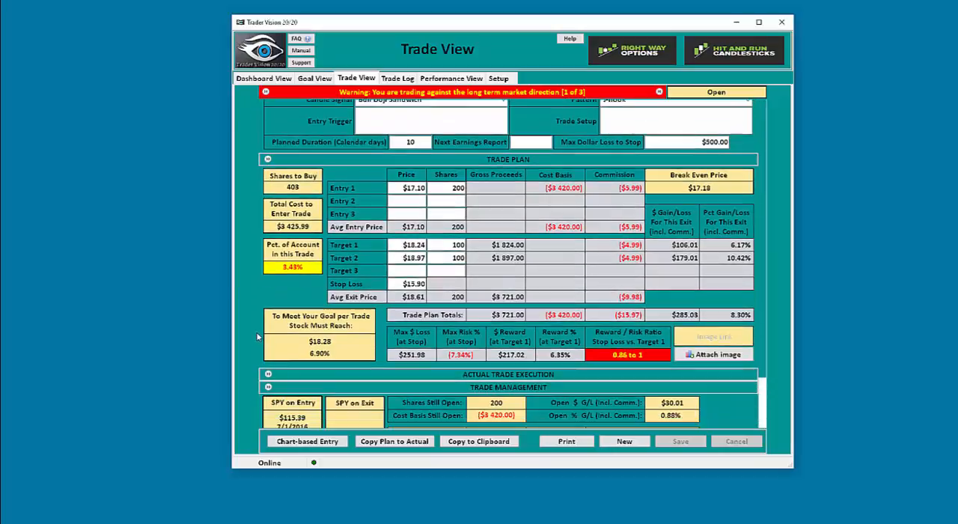
click(268, 374)
scroll(236, 322, down, 2)
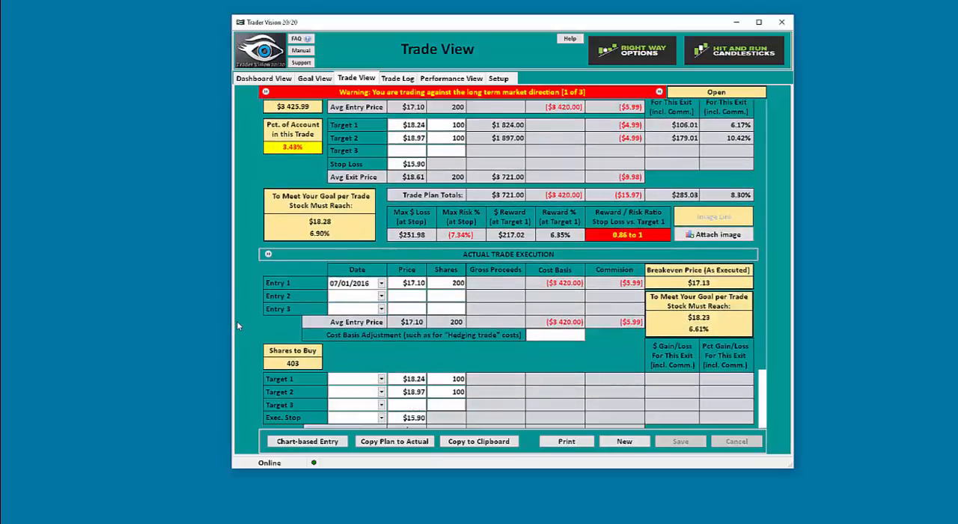
scroll(237, 326, down, 1)
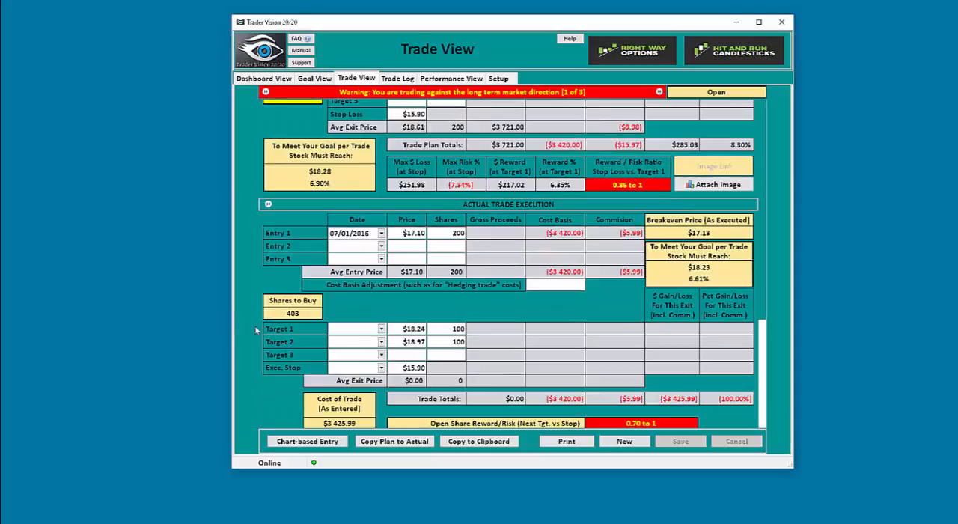
Enter 07/03/2016 as the TWTR trade's executed Target 1 date, and return to the trade log without saving the change
click(357, 329)
scroll(301, 338, down, 2)
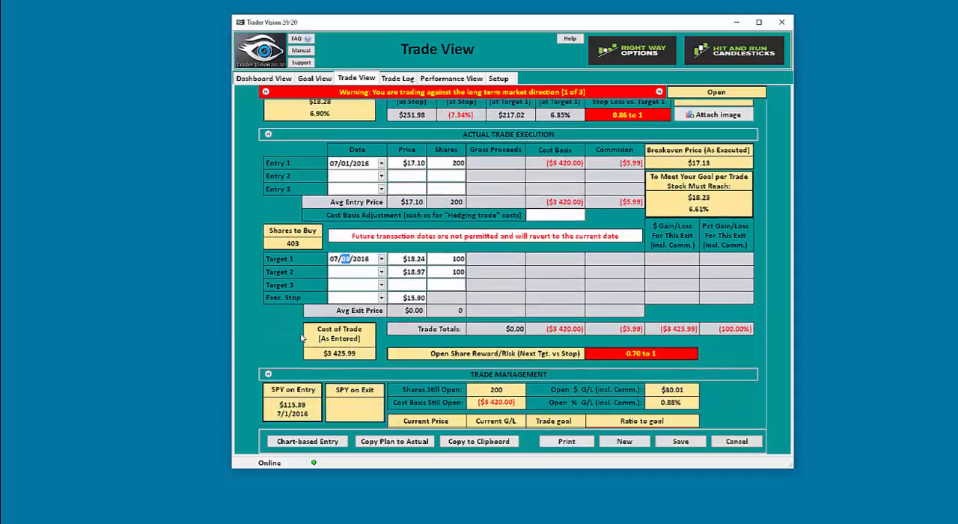
scroll(301, 339, down, 1)
scroll(450, 337, down, 3)
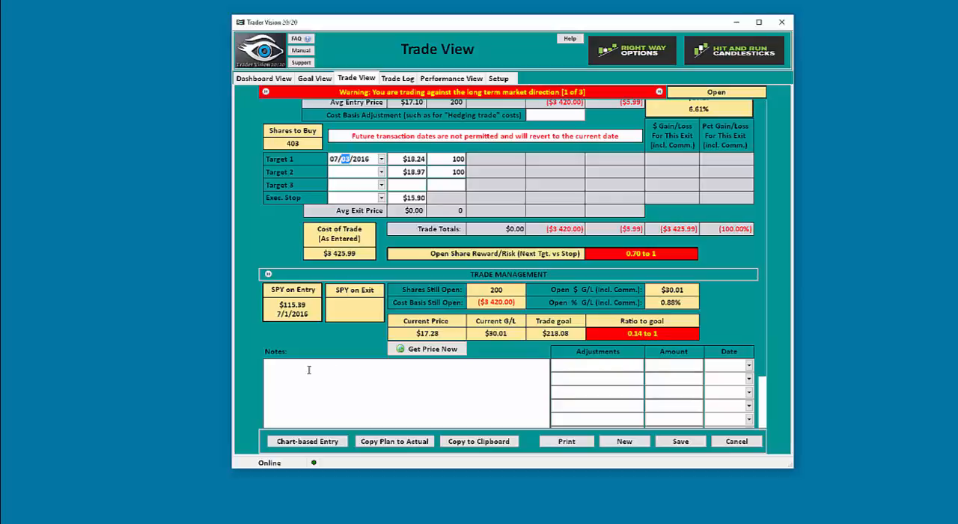
click(277, 373)
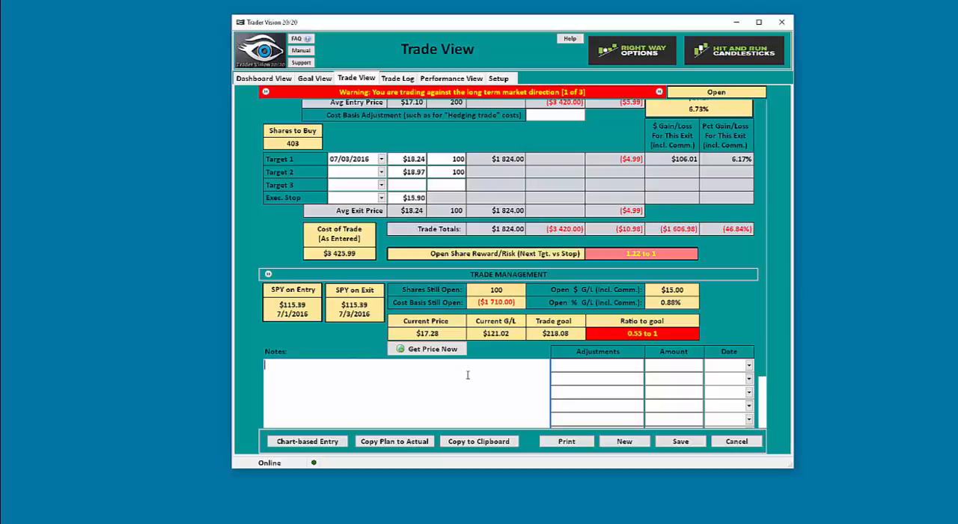
click(404, 83)
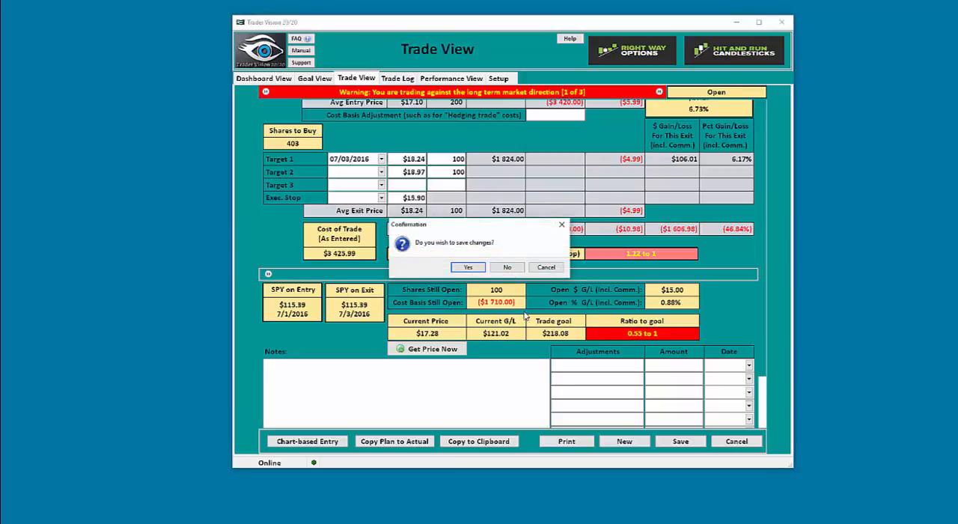
click(506, 267)
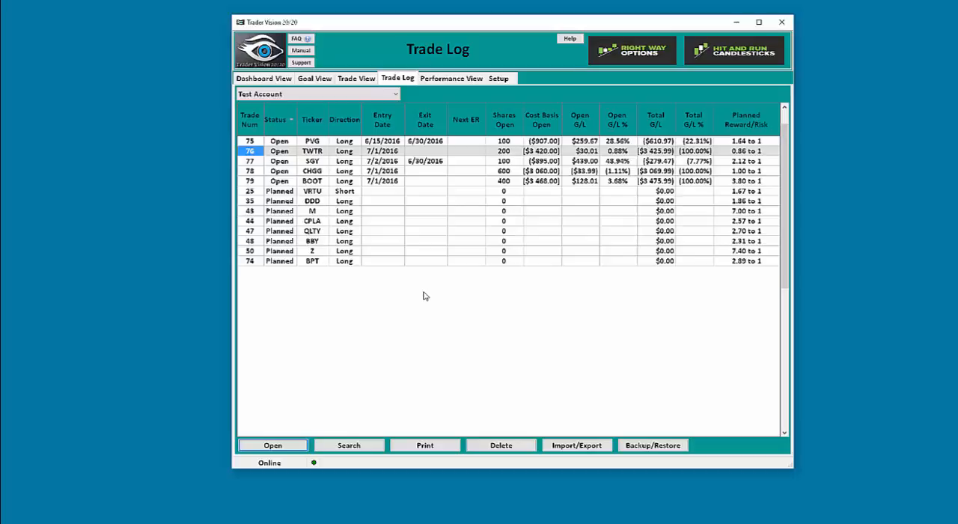
Delete the planned short VRTU trade, number 25, from the trade log
click(326, 191)
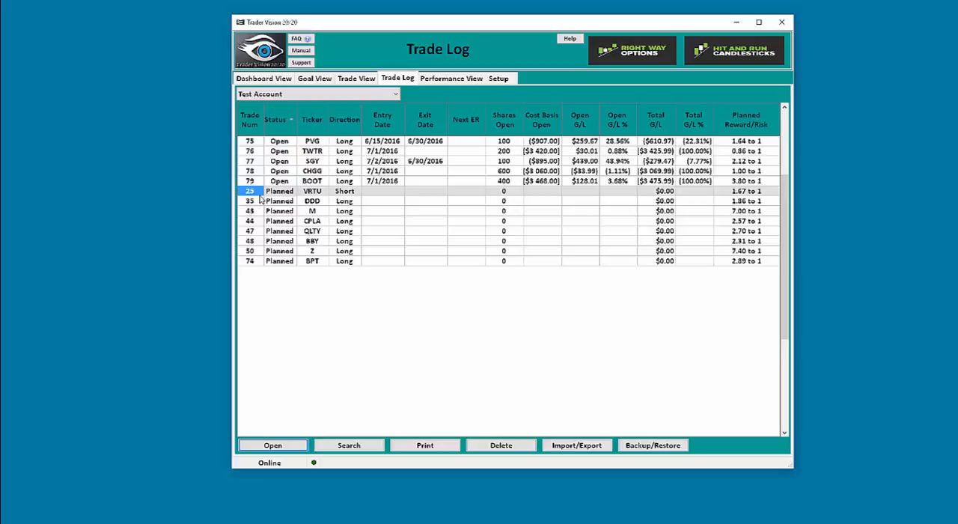
click(494, 453)
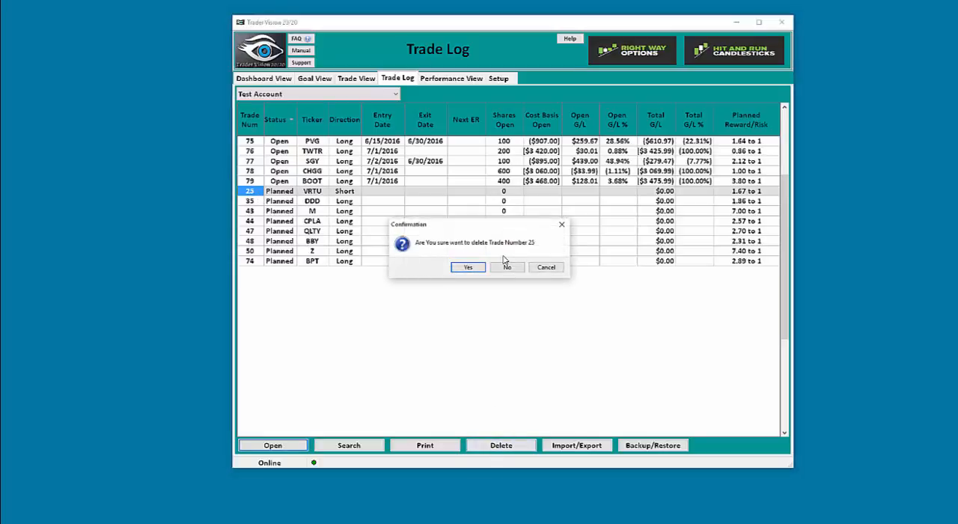
click(467, 267)
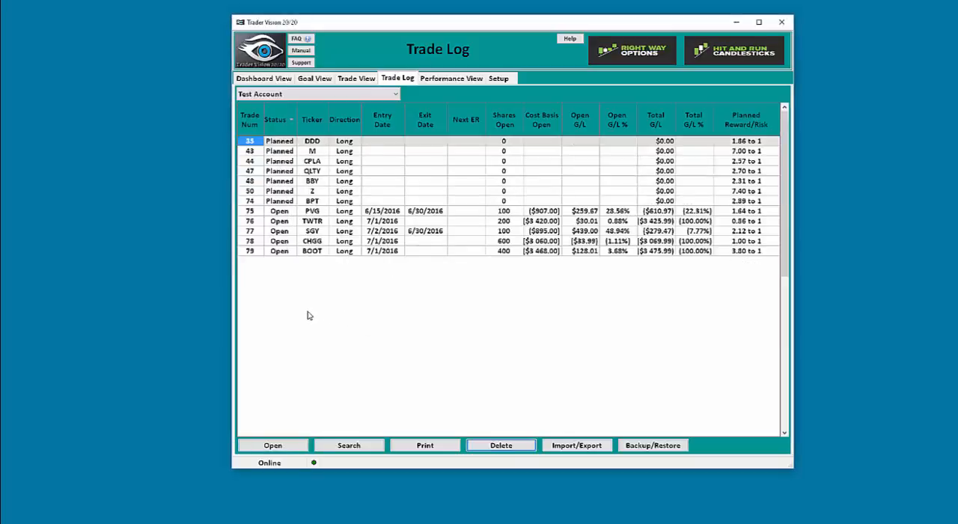
View the CSV import settings for trade log records, and close them without importing anything
click(576, 446)
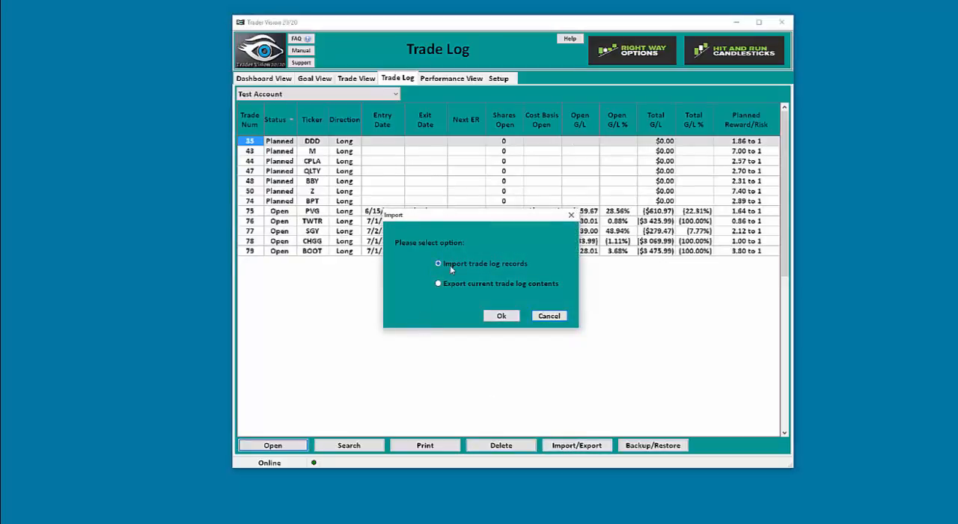
click(500, 316)
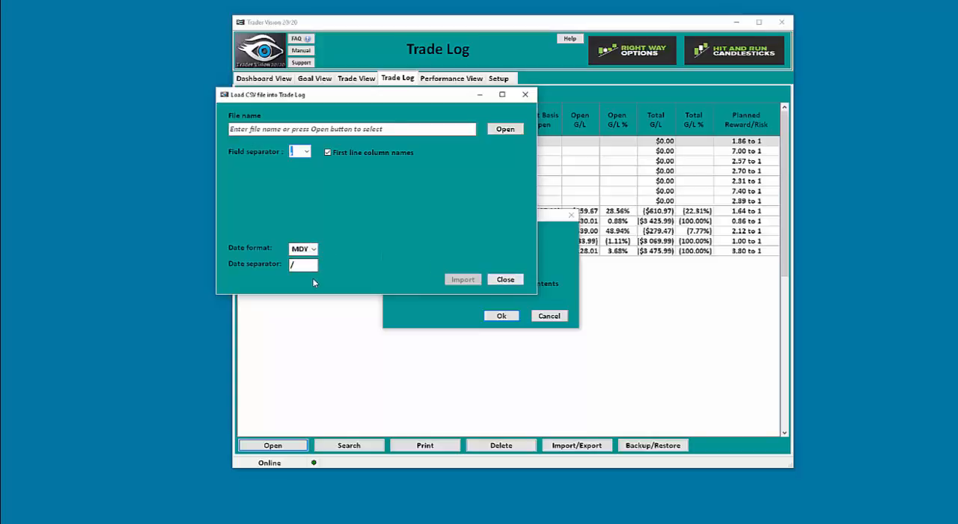
click(506, 279)
View the export settings for the current trade log contents in Comma-Separated Values (CSV) format, and cancel without exporting
click(575, 445)
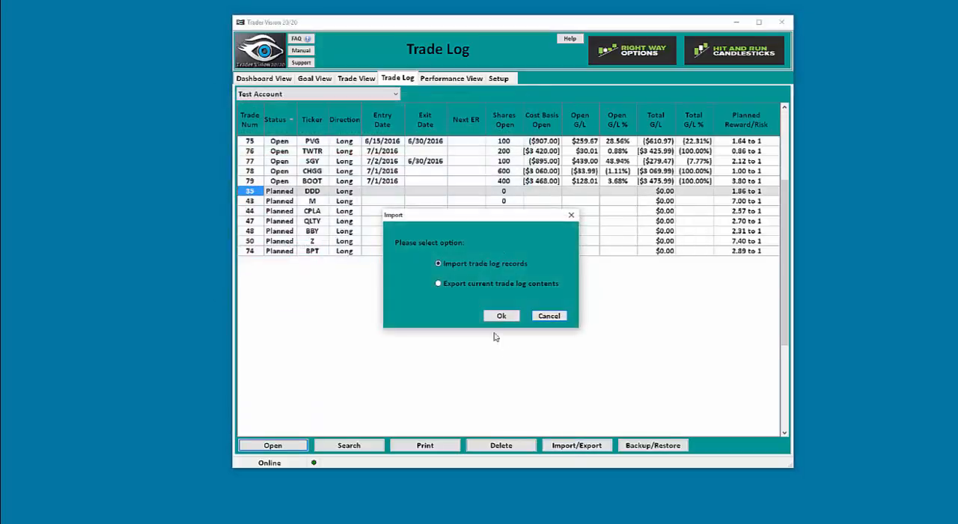
click(439, 284)
click(503, 316)
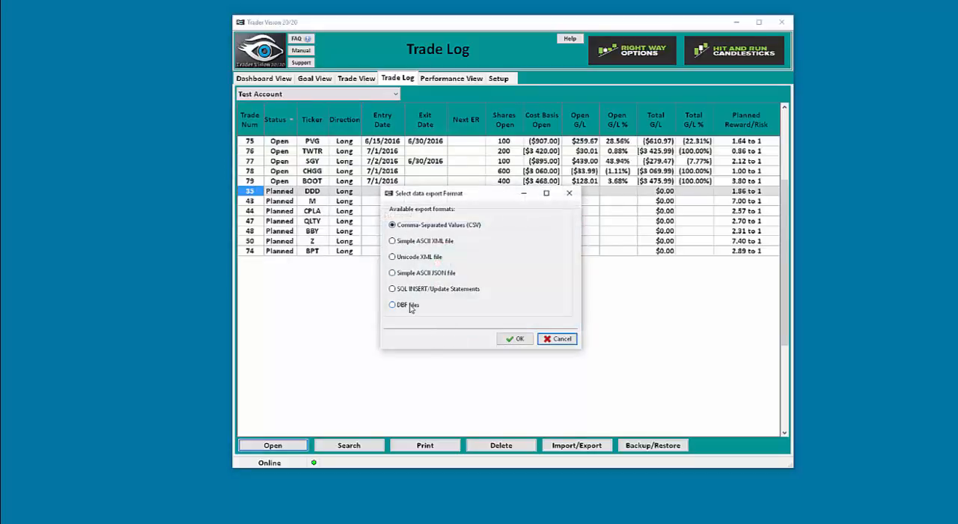
click(524, 341)
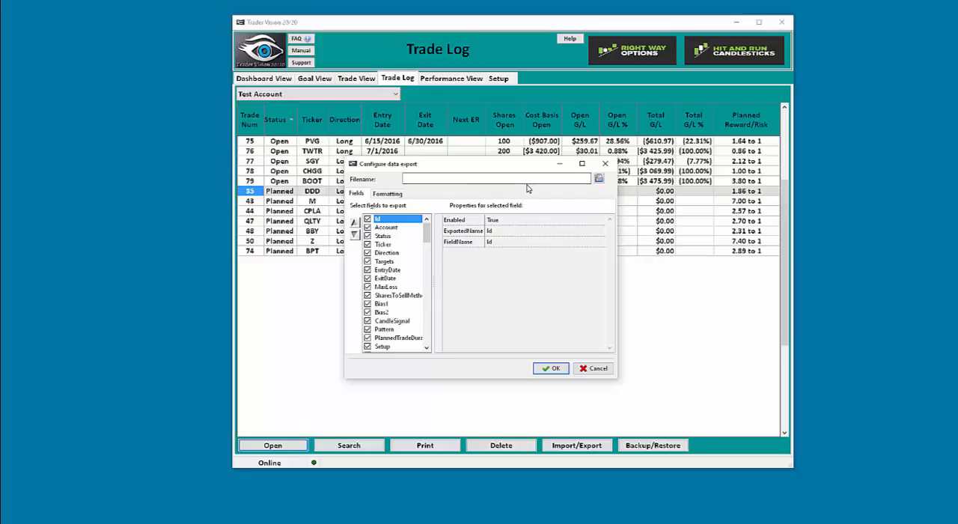
click(596, 368)
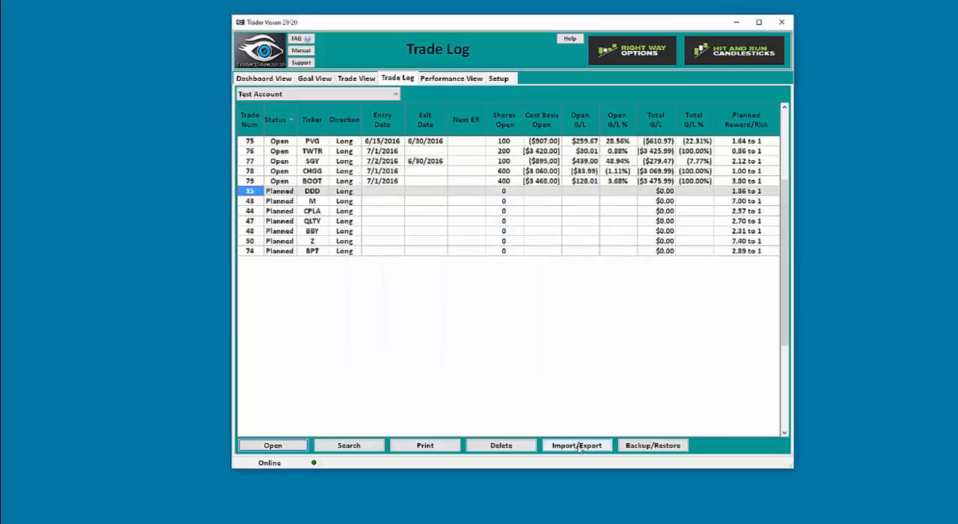
Bring up the file saving dialog for a full system backup, and cancel it without saving
click(653, 446)
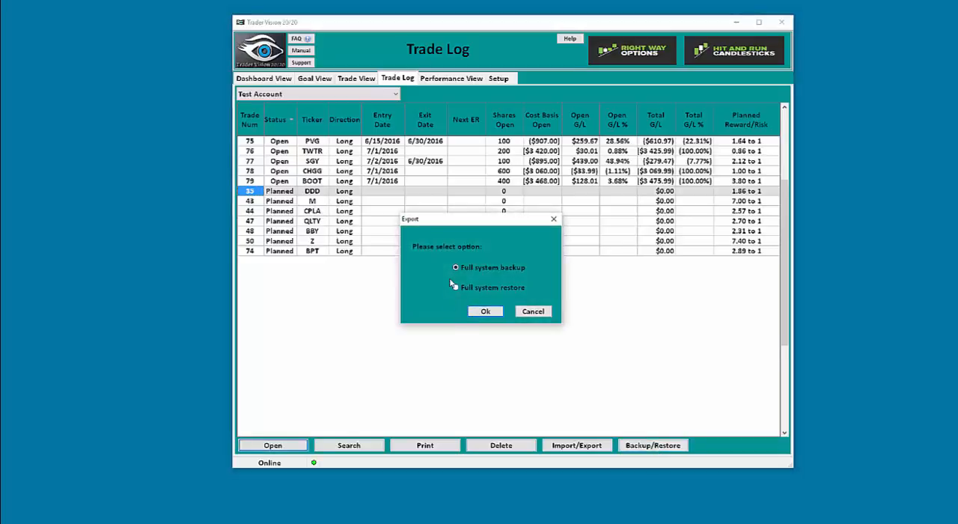
click(483, 313)
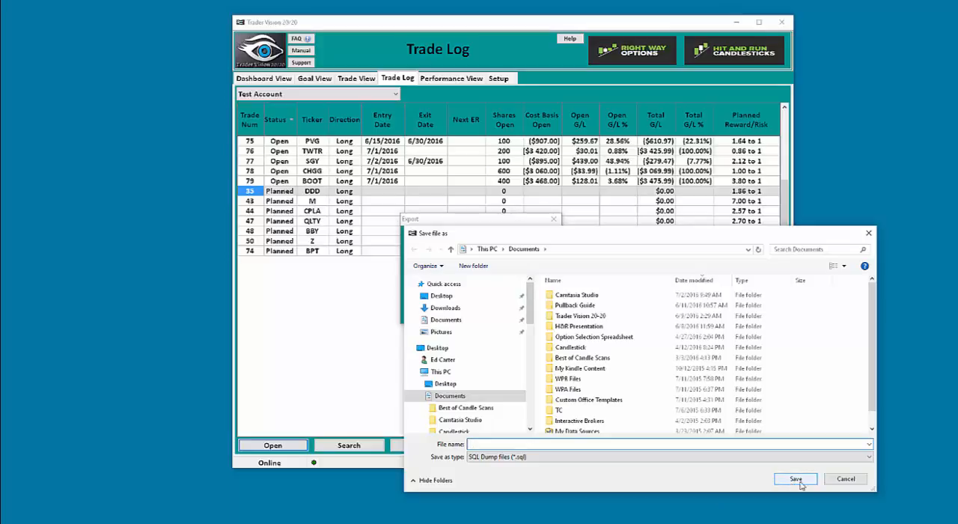
click(855, 482)
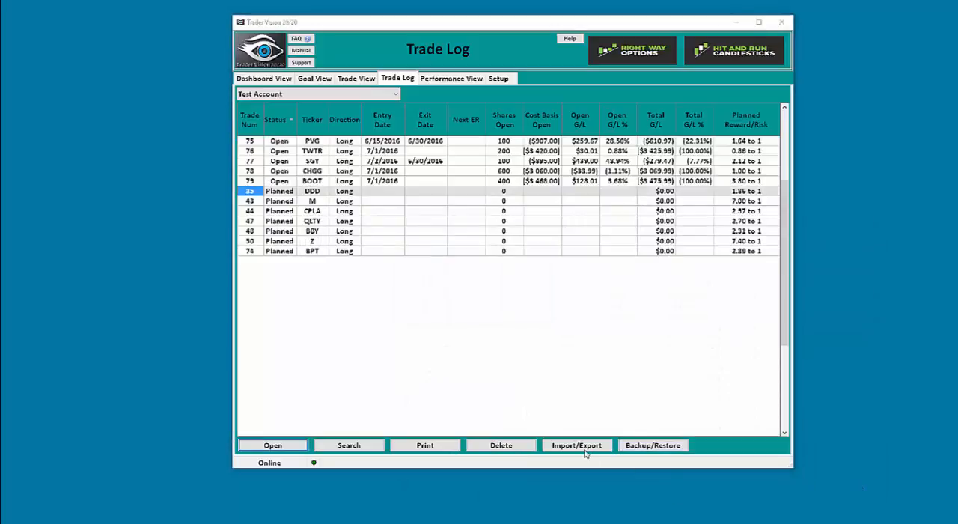
Bring up the file selection for a full system restore, and cancel it without choosing a backup file
click(638, 447)
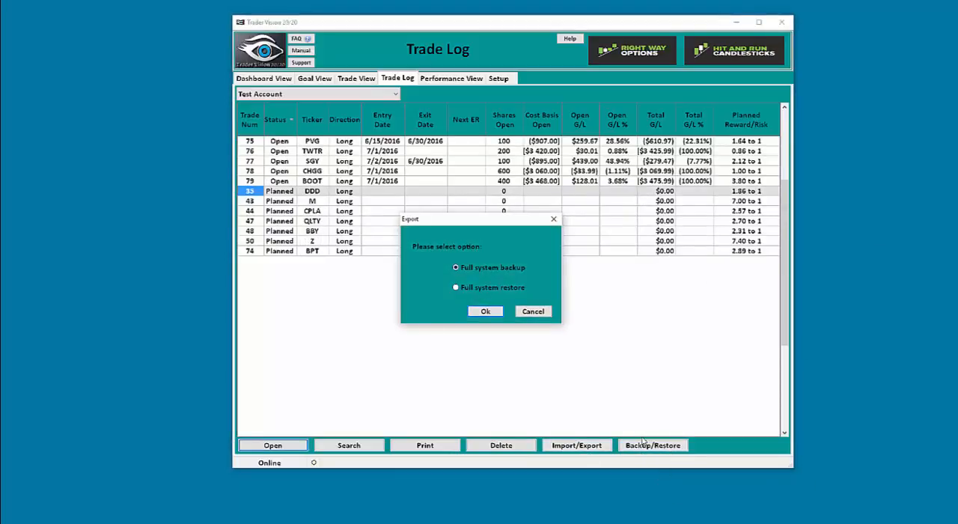
click(465, 291)
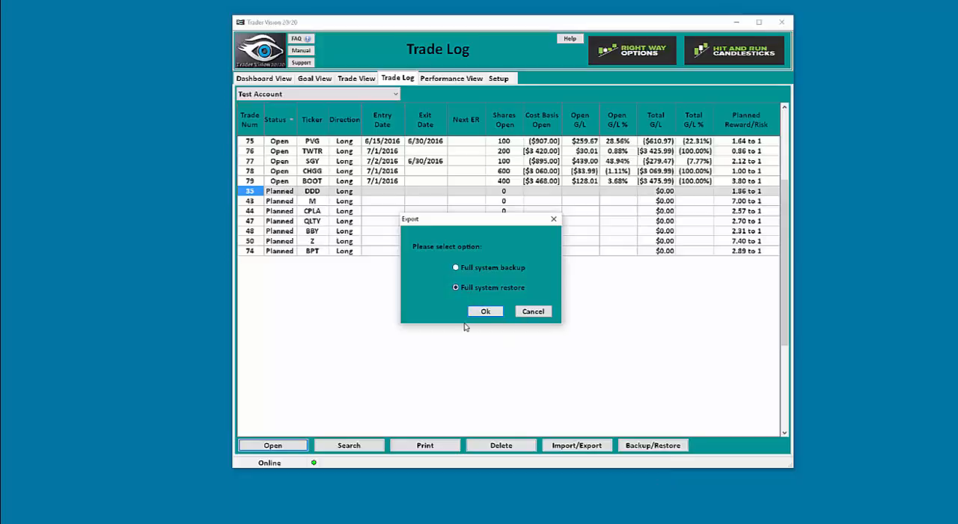
click(490, 312)
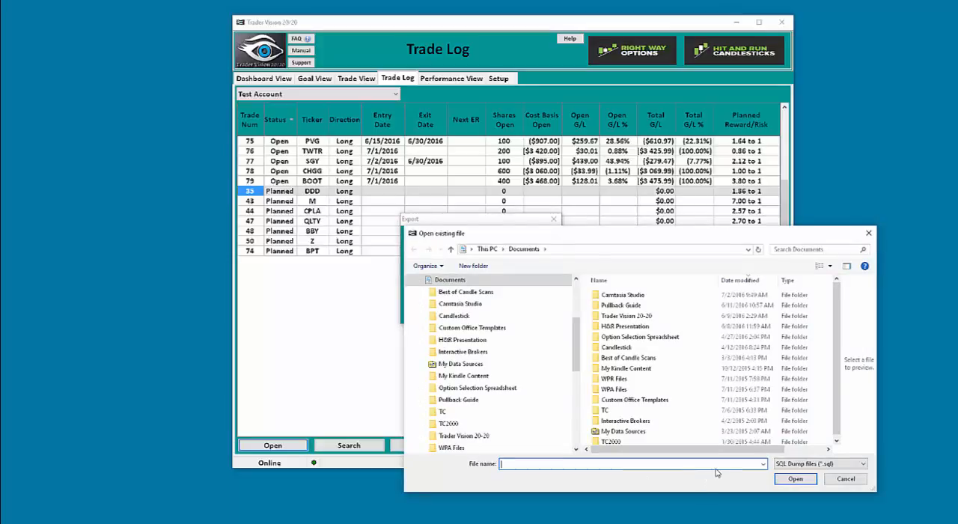
click(861, 483)
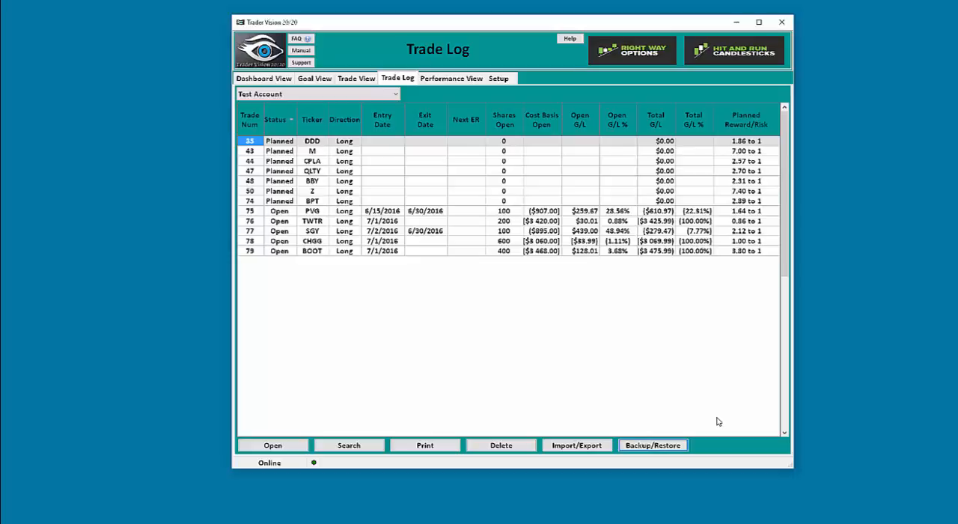
Close the Trader Vision 20/20 program
click(781, 22)
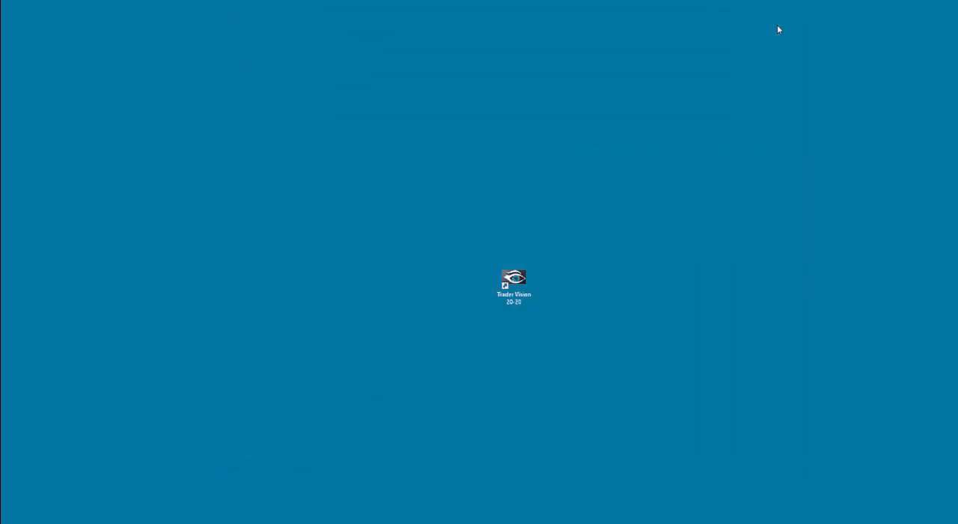